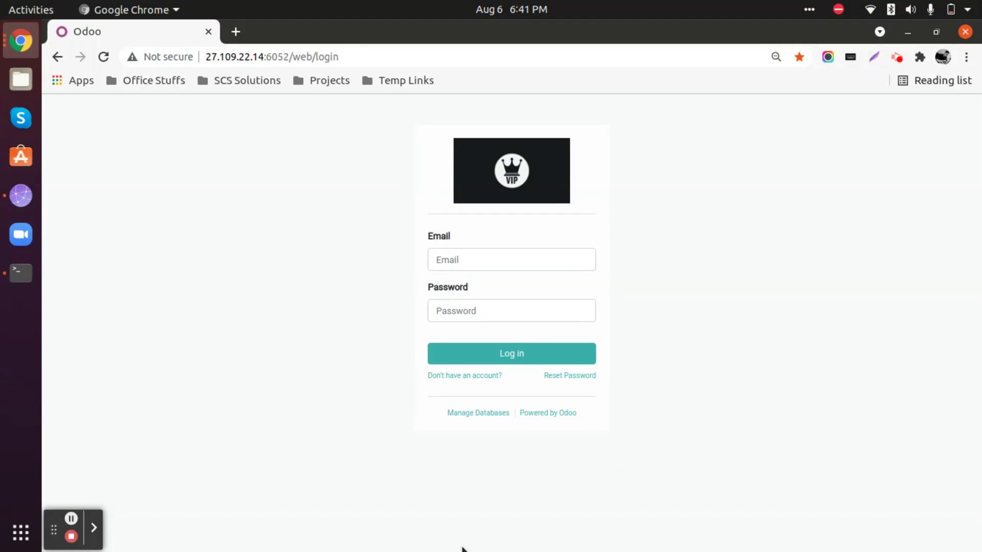
Sign in to Odoo with the administrator account and its password.
click(537, 261)
text(admin)
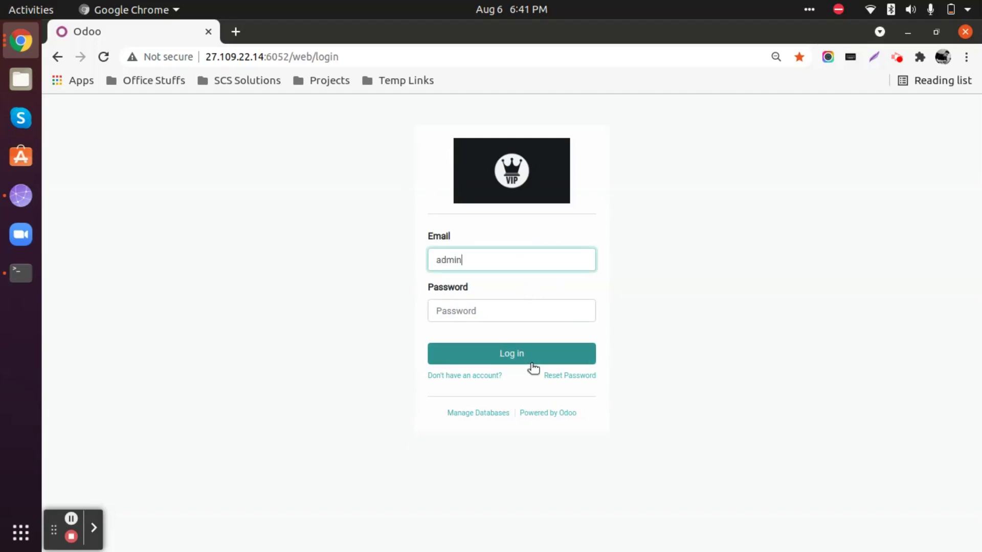
key(Tab)
text(admin)
click(532, 363)
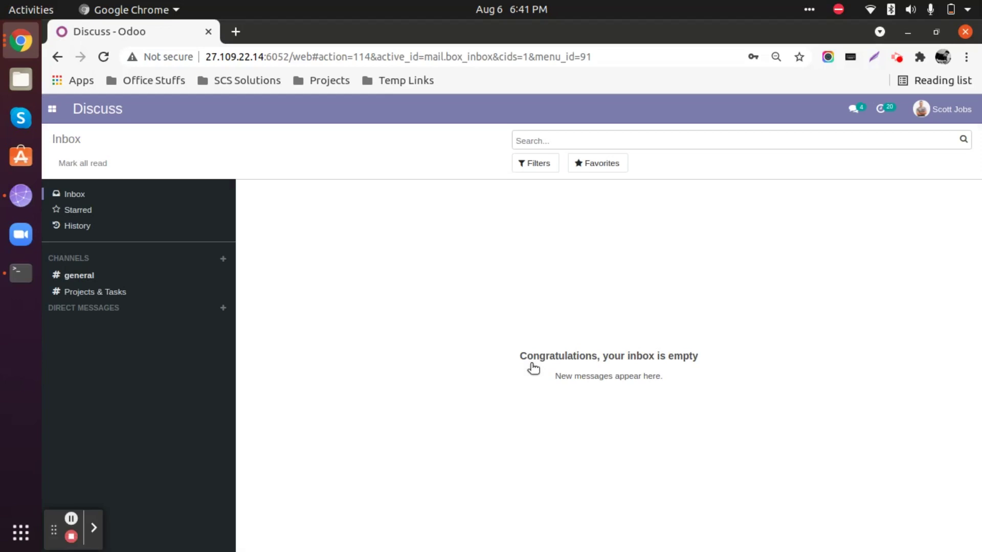
Search the Apps module list for 'gym' and remove the Apps filter to show all five gym modules.
click(54, 110)
click(66, 265)
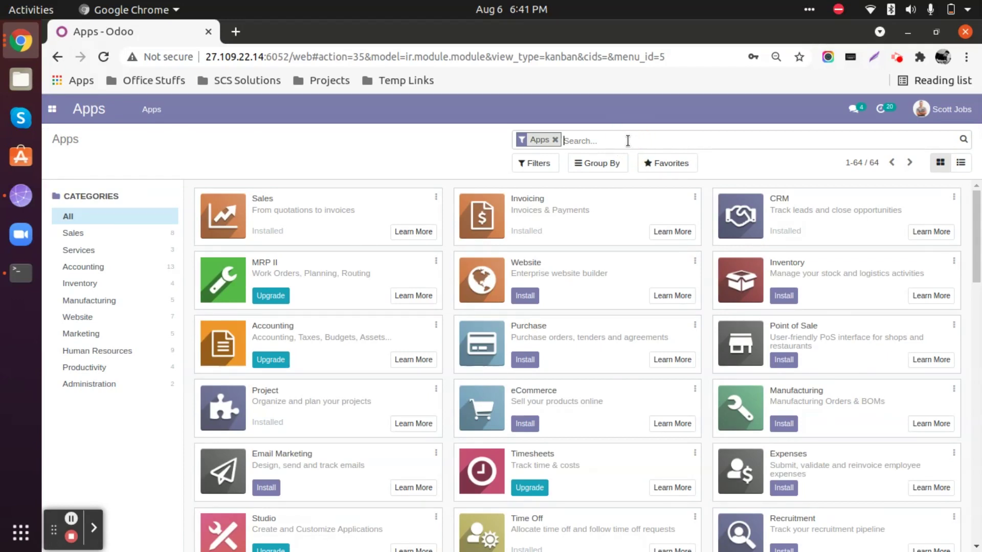
text(gym)
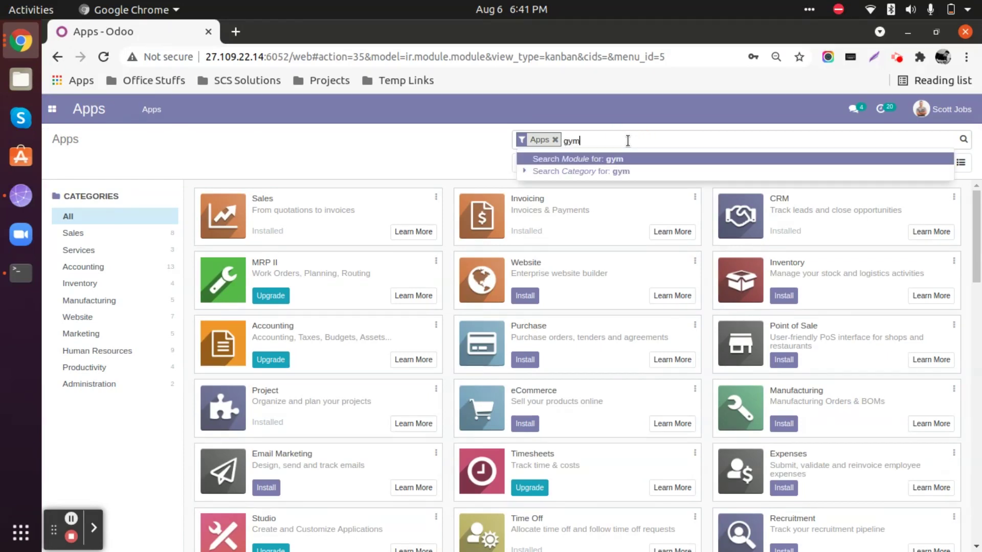
key(Return)
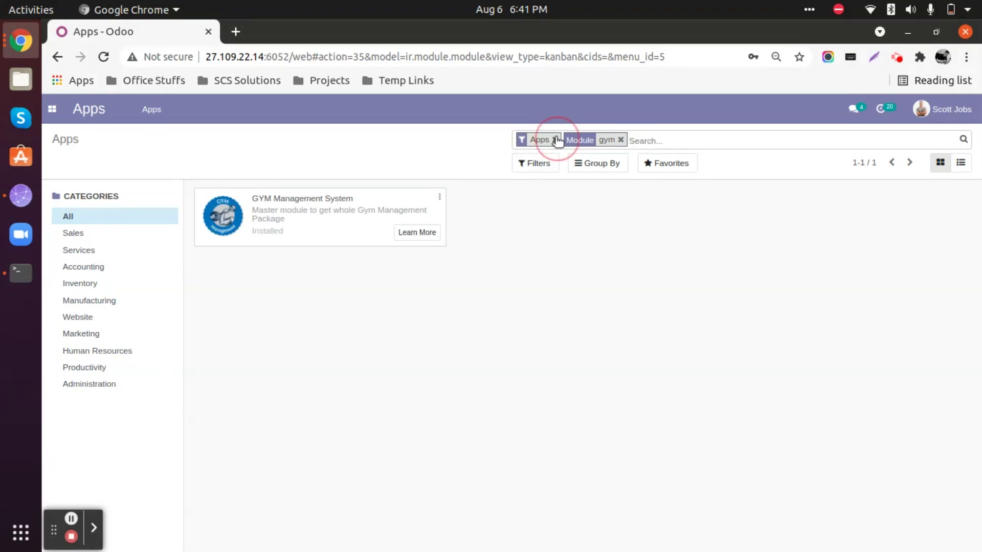
click(556, 141)
click(52, 109)
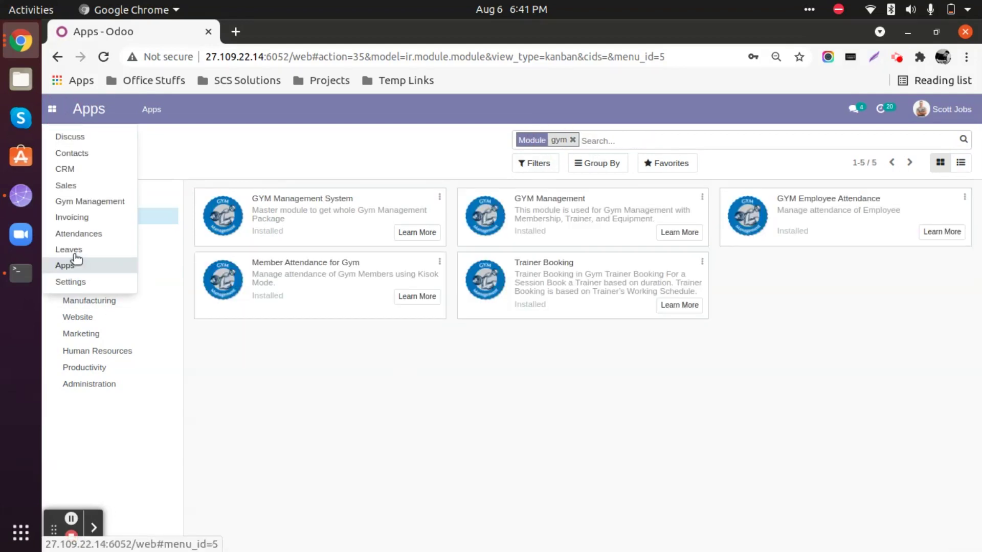
click(646, 452)
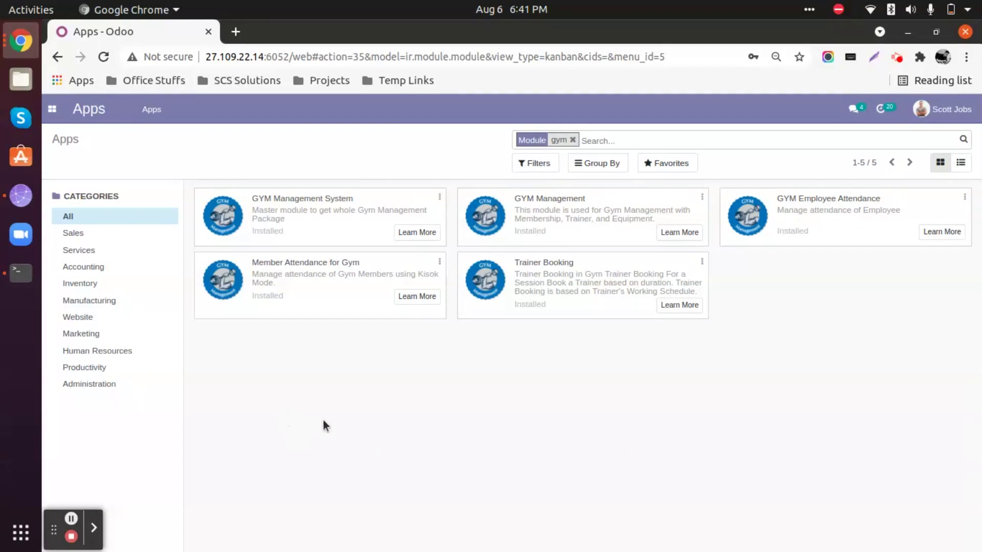
Open Gym Management and go to Attendances > Manager/Operator/Trainer Attendances.
click(51, 110)
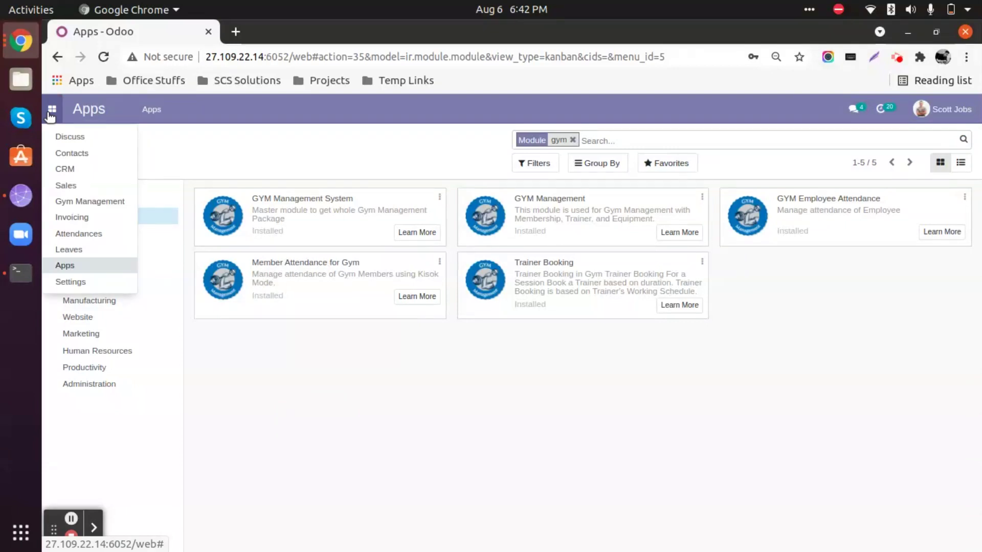
click(83, 204)
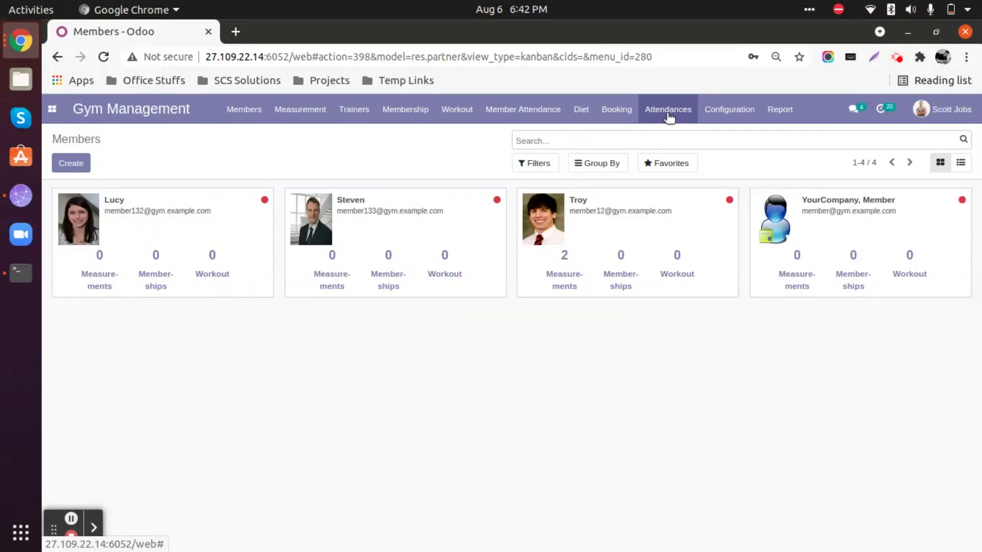
click(668, 110)
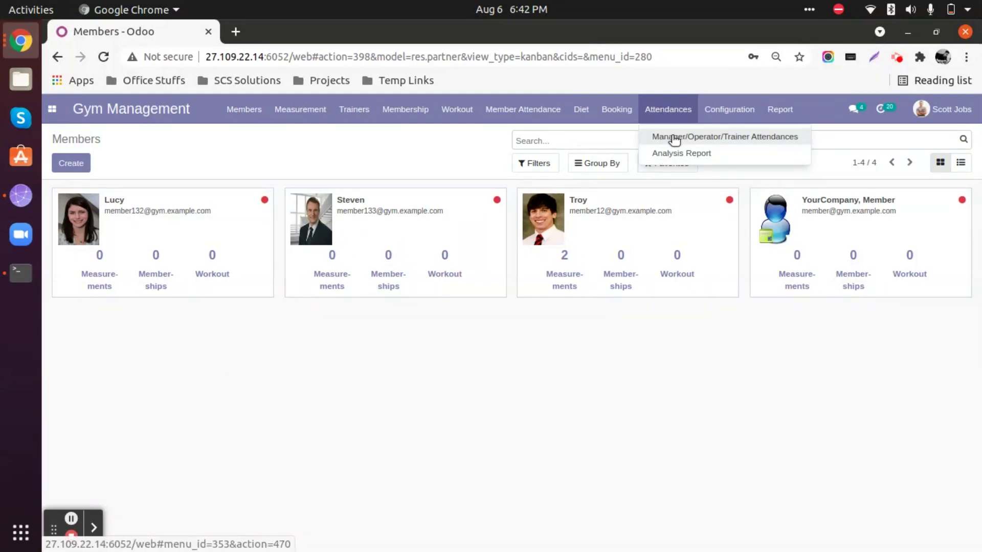
click(731, 142)
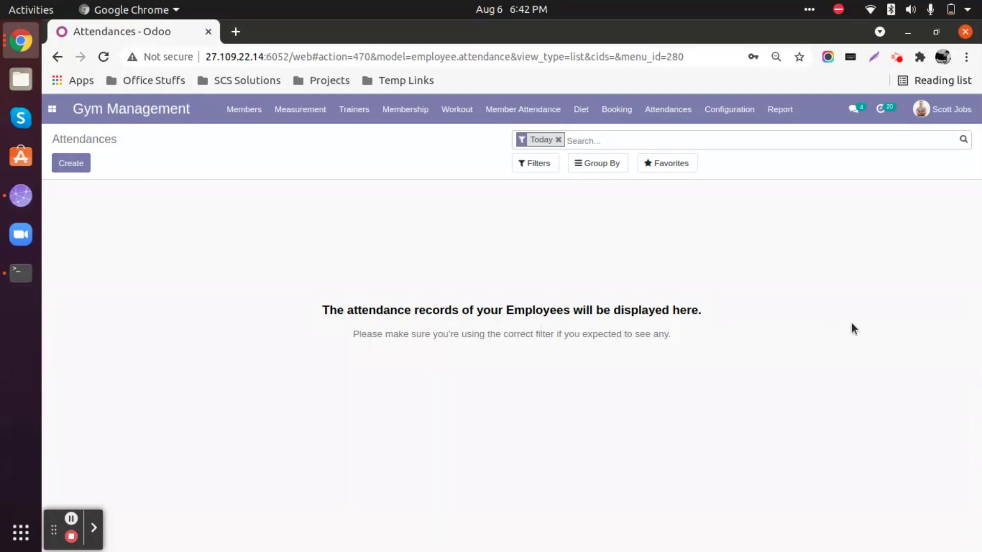
click(952, 109)
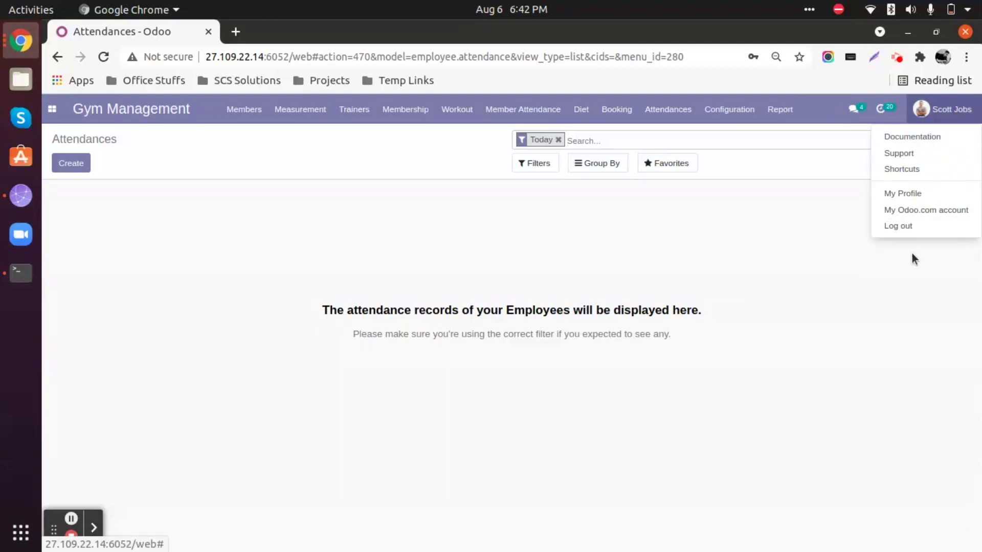
Log out of the administrator session and log back in with the trainer's login and password.
click(899, 226)
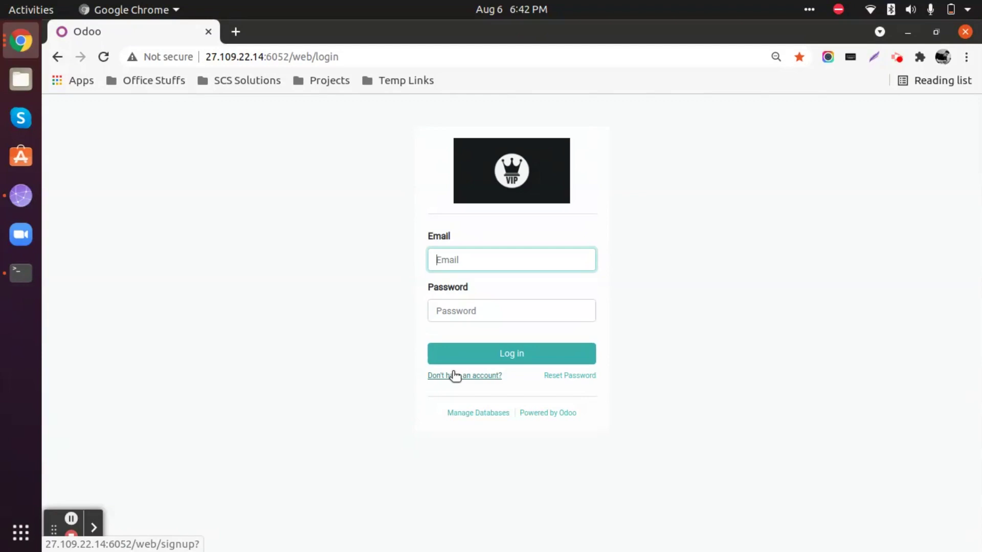
text(trainer)
key(Tab)
text(tr)
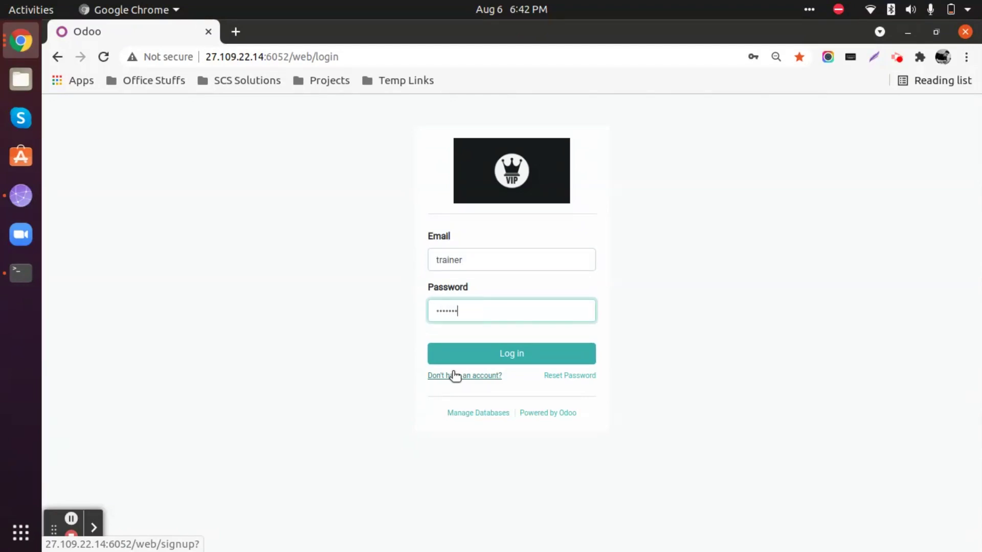
click(492, 358)
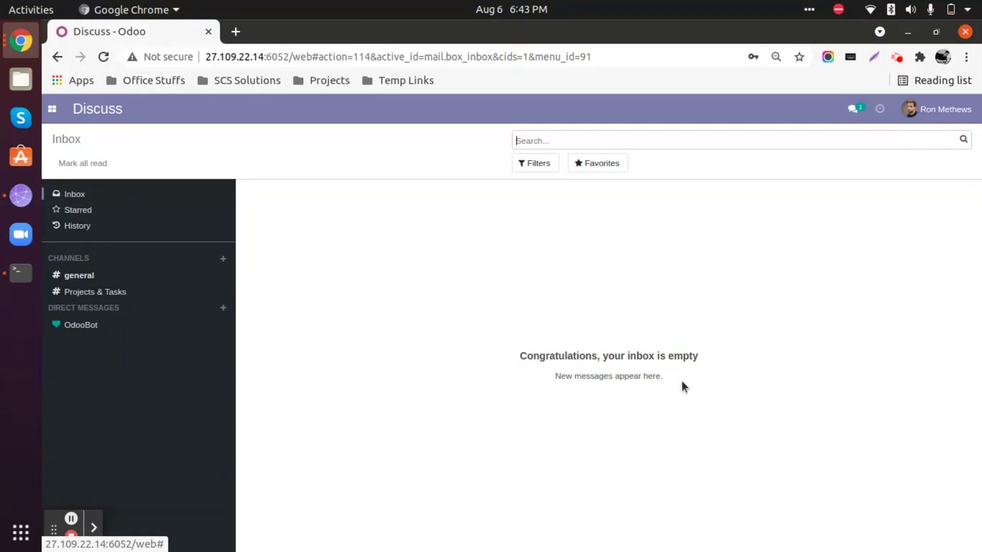
In Gym Management's Manager/Operator/Trainer Attendances list, create a new attendance record.
click(53, 109)
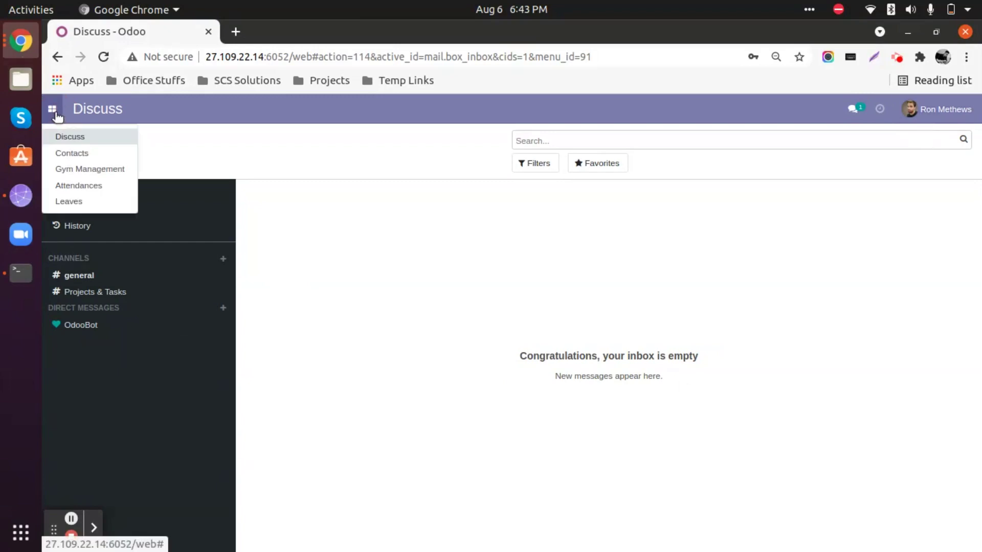
click(72, 170)
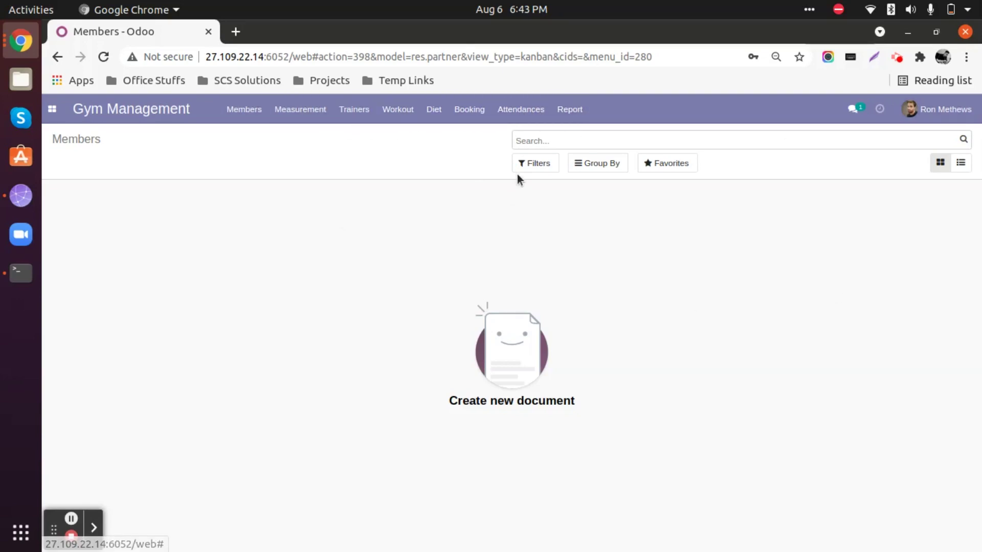
click(533, 114)
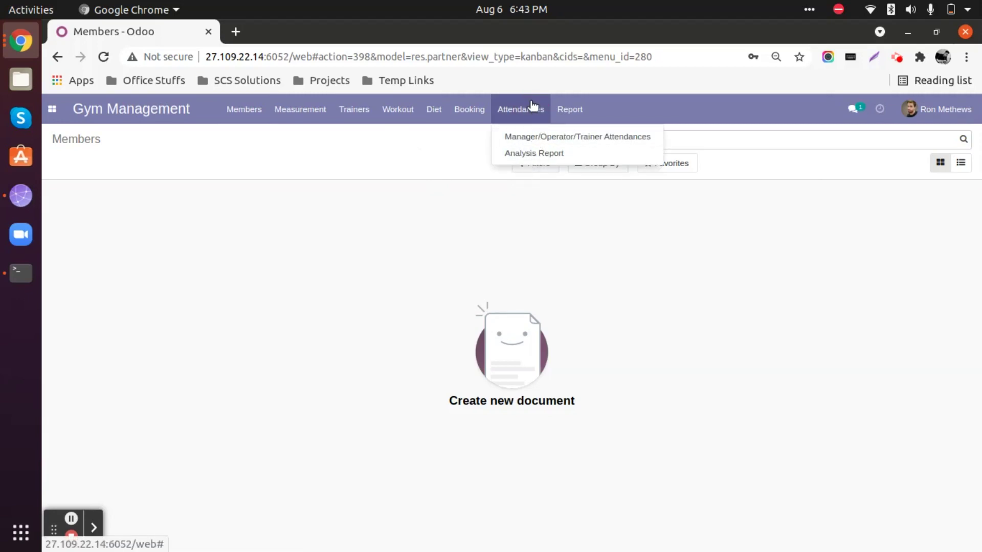
click(537, 139)
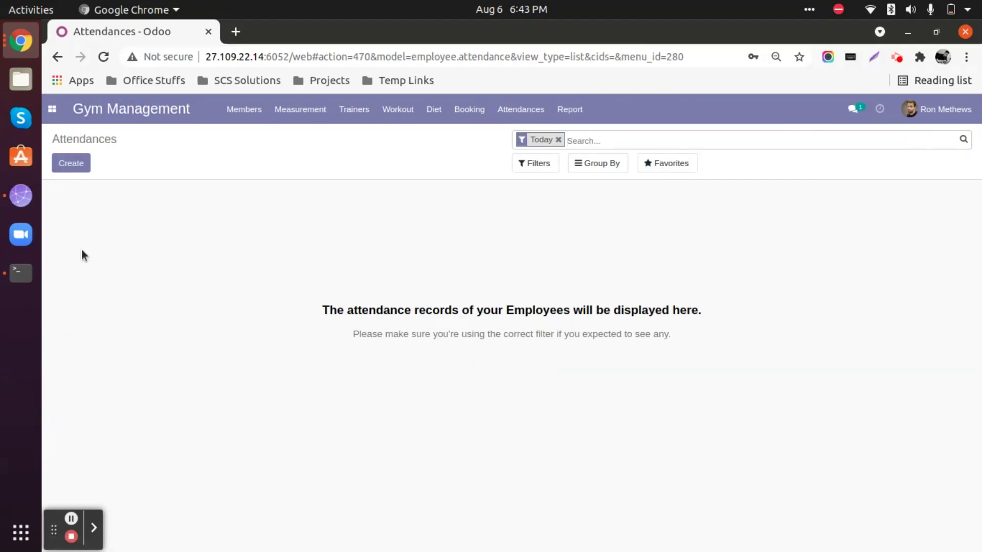
click(72, 164)
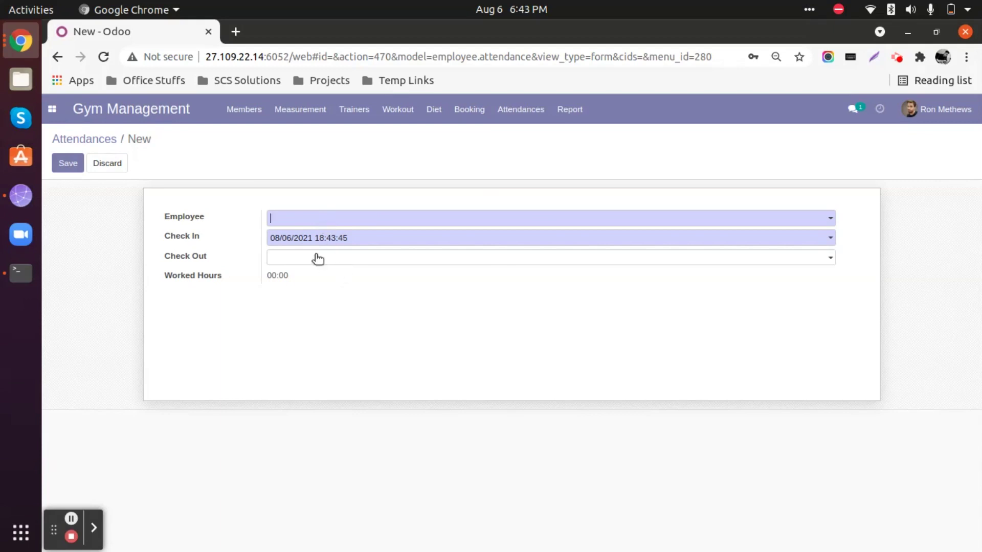
Select the trainer as employee, set Check In to 08/06/2021 08:00:00, and save.
click(326, 218)
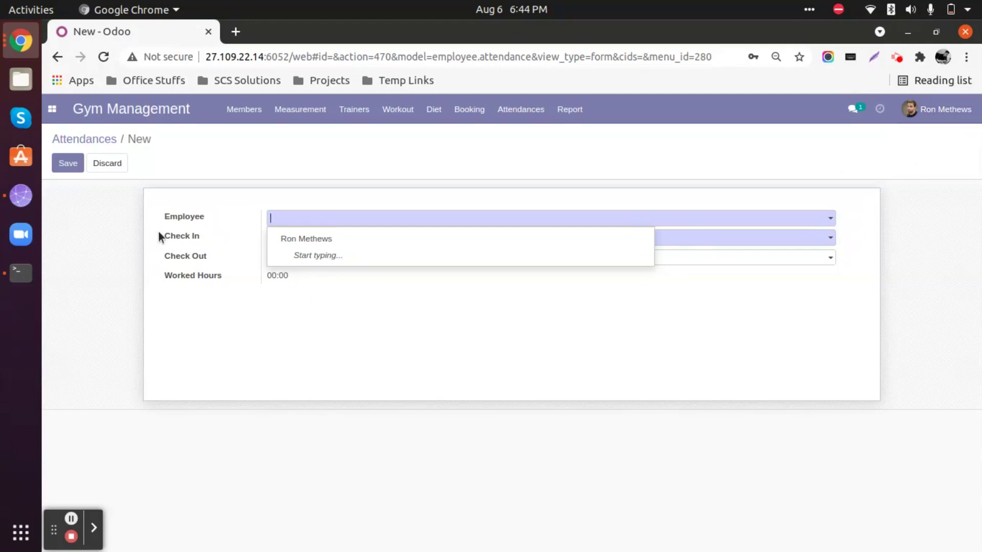
click(325, 244)
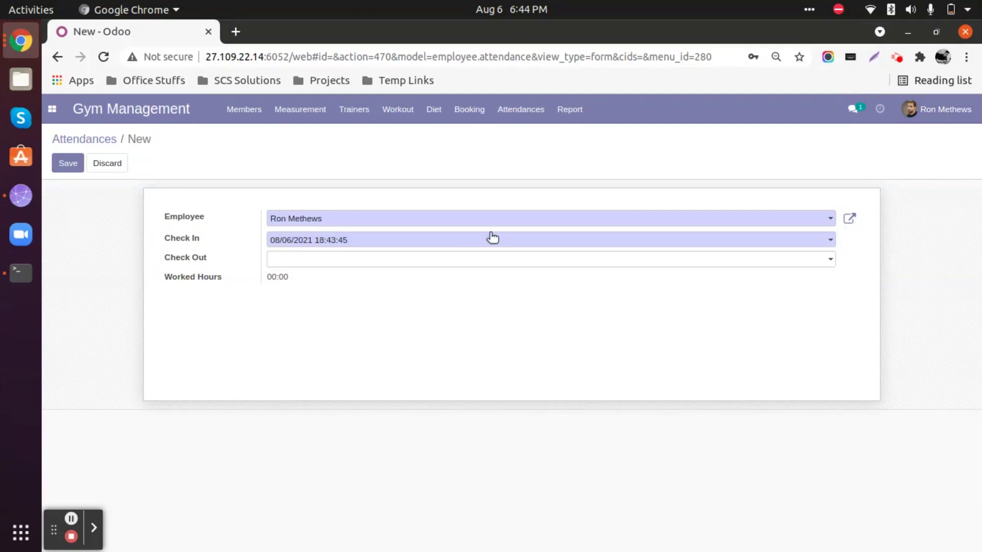
click(373, 241)
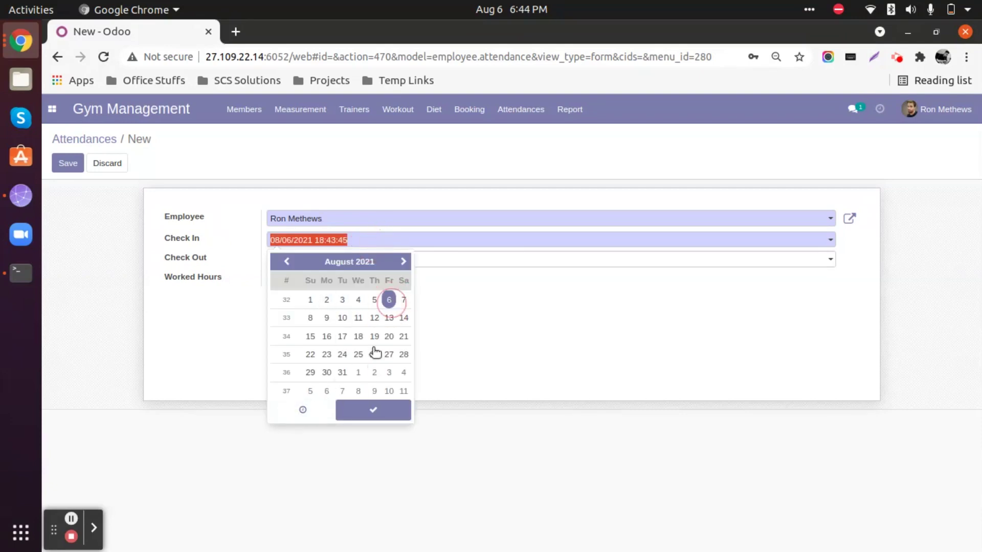
click(304, 410)
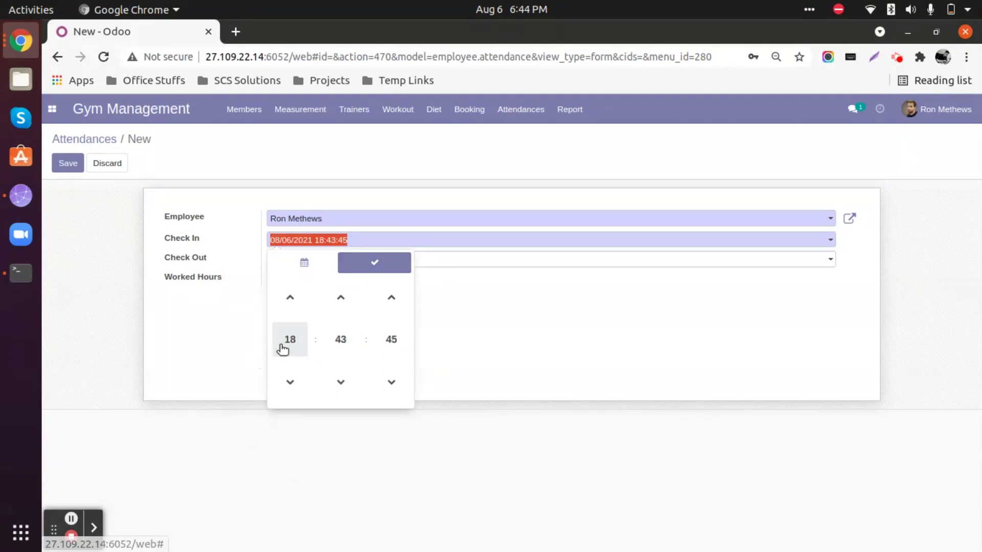
click(288, 340)
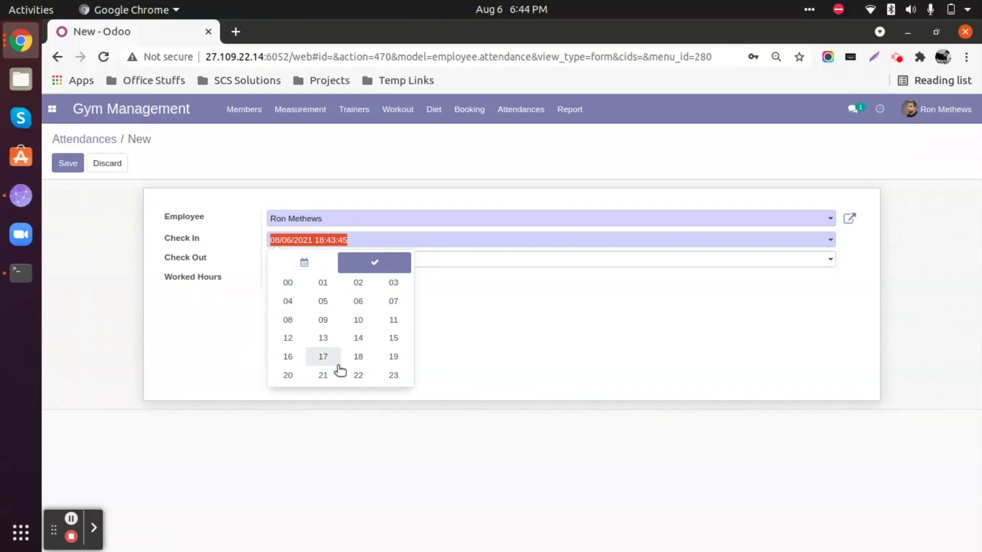
click(287, 320)
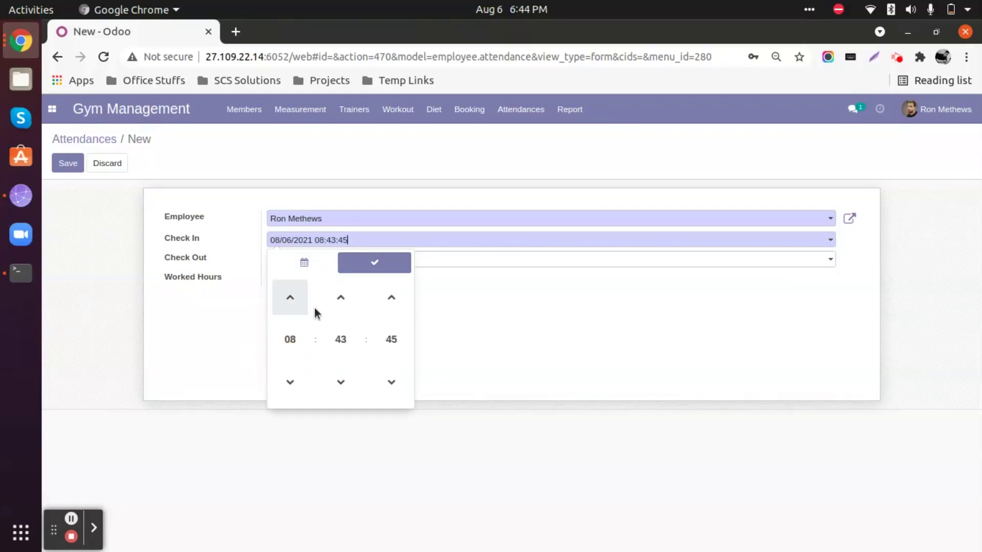
click(339, 337)
click(294, 305)
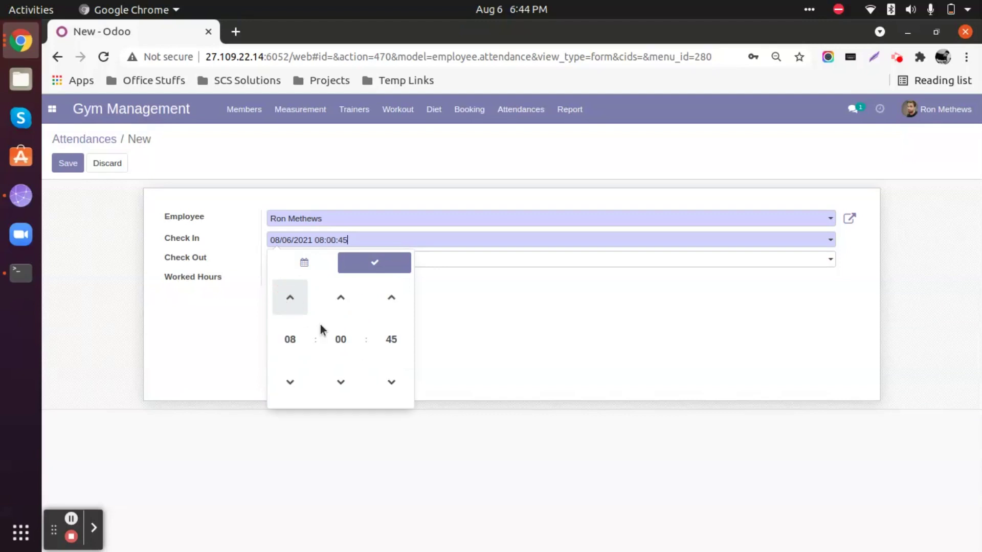
click(390, 339)
click(285, 291)
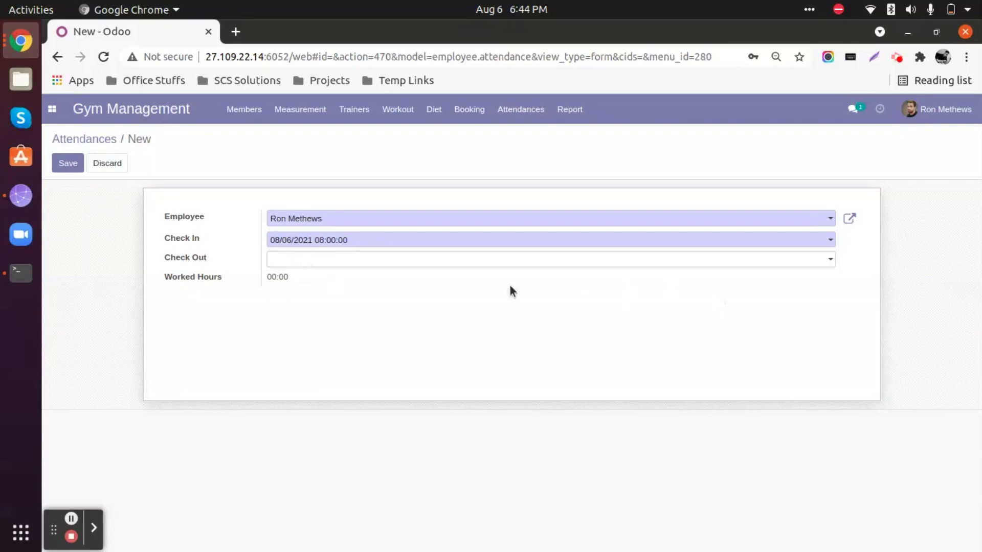
click(65, 165)
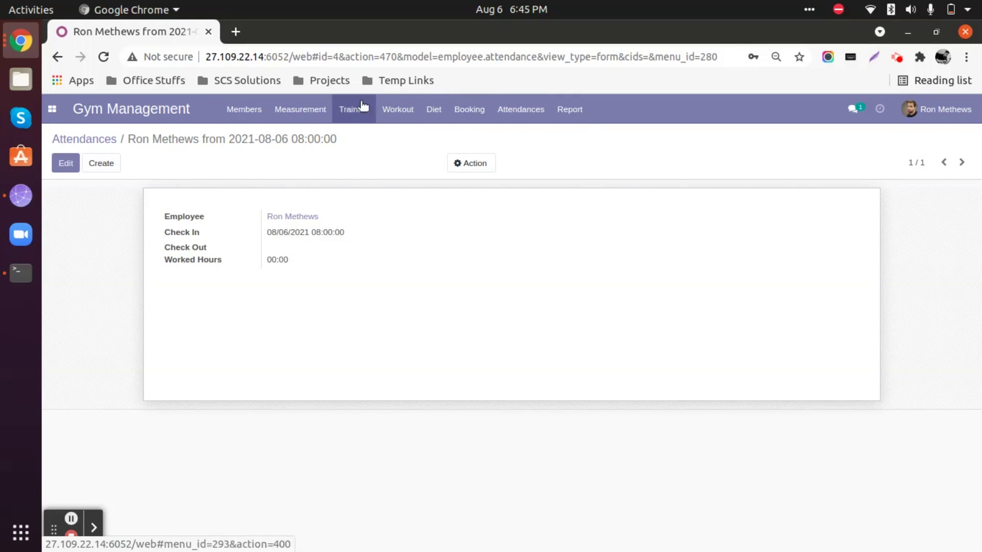
Put the saved attendance into edit mode and pick 6 August as the Check Out date.
click(405, 110)
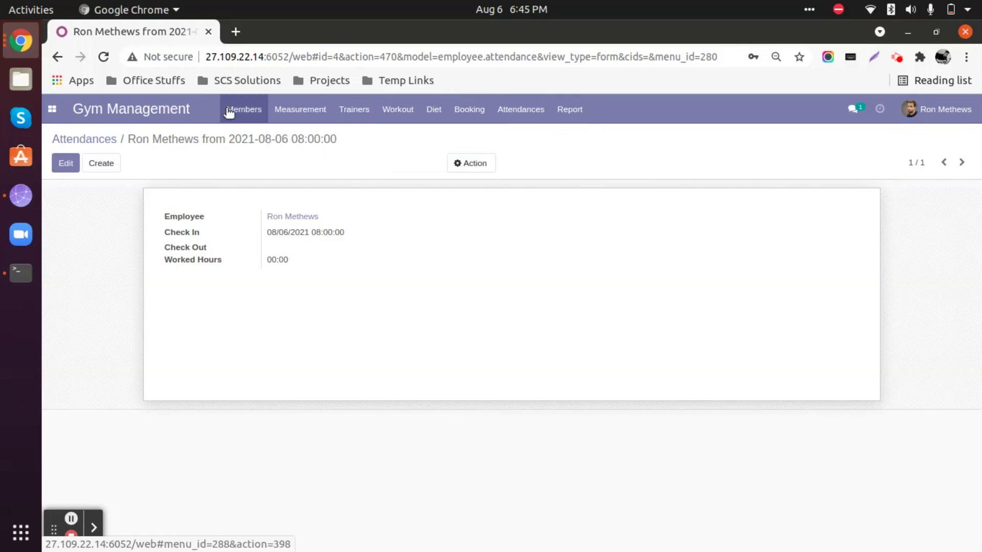
click(466, 115)
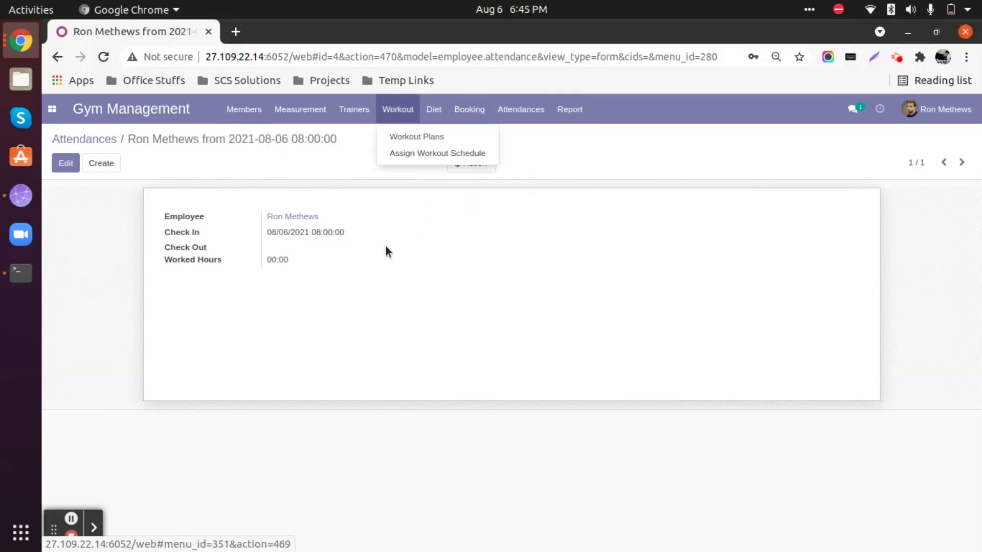
click(68, 166)
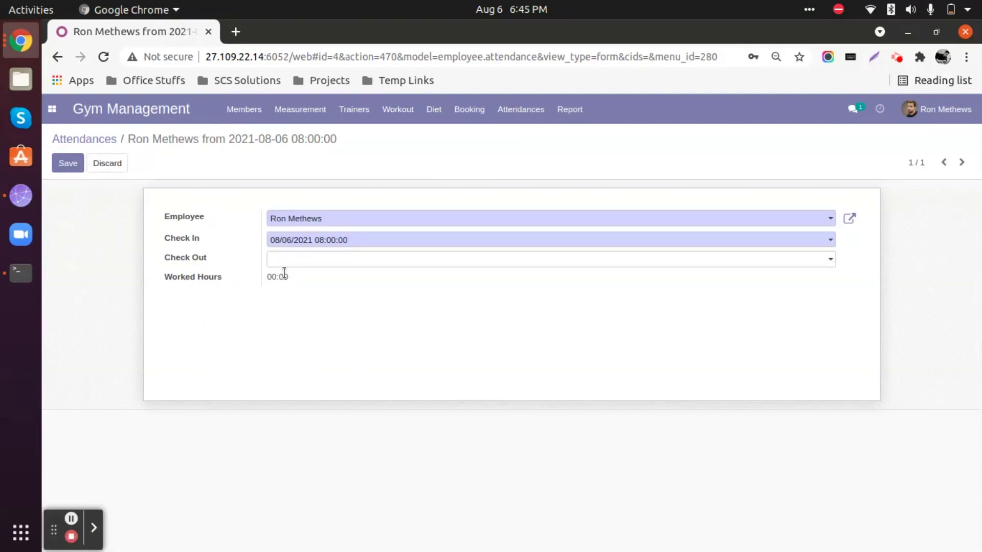
click(312, 263)
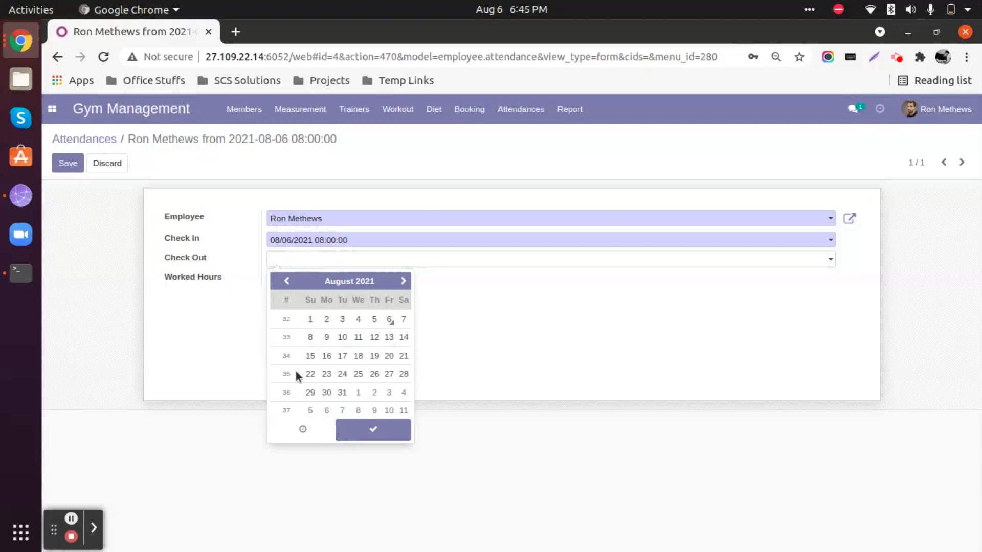
click(395, 321)
Set the Check Out time to 16:00:00, giving 08:00 worked hours.
click(302, 430)
click(291, 359)
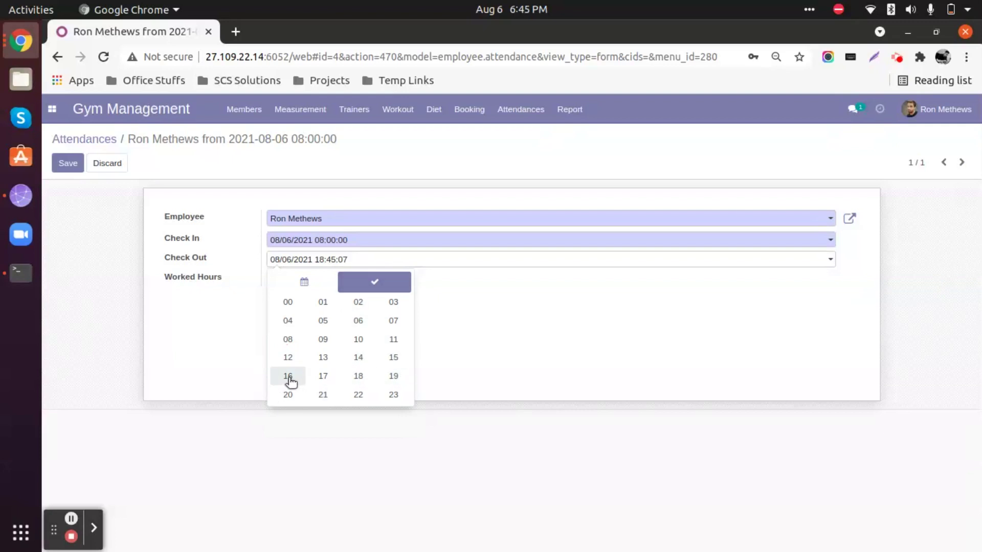
click(288, 377)
click(336, 364)
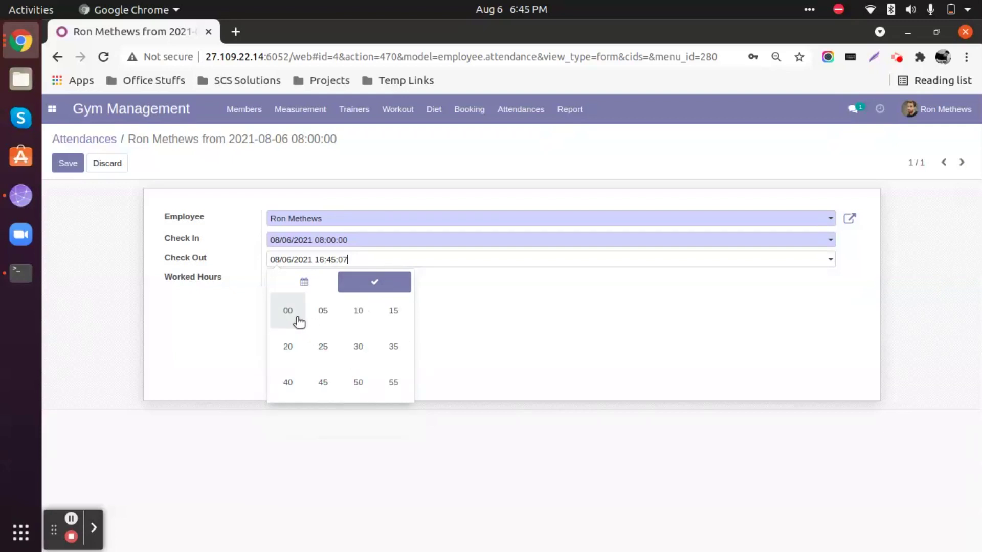
click(295, 316)
click(386, 360)
click(291, 313)
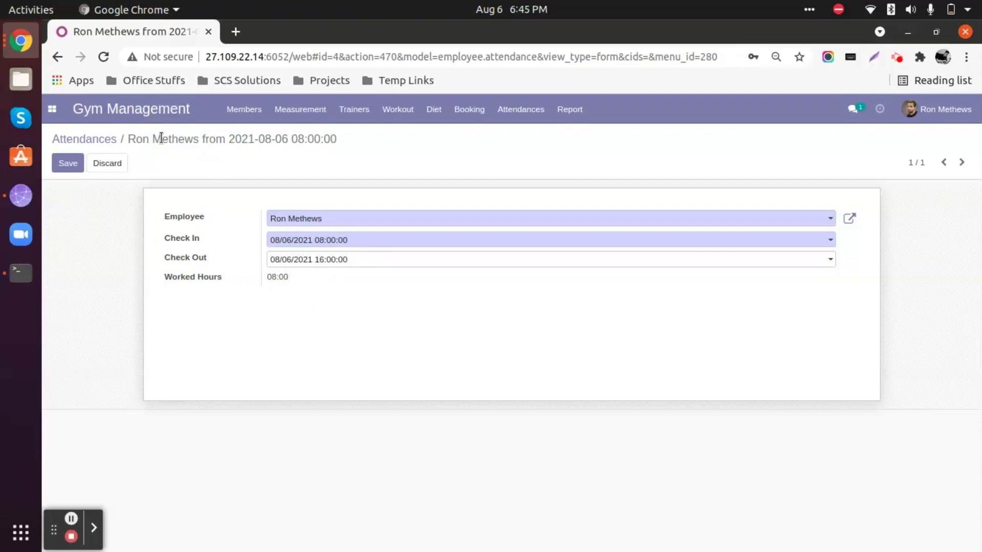
Save the check-out, log out, and sign back in as the administrator.
click(65, 167)
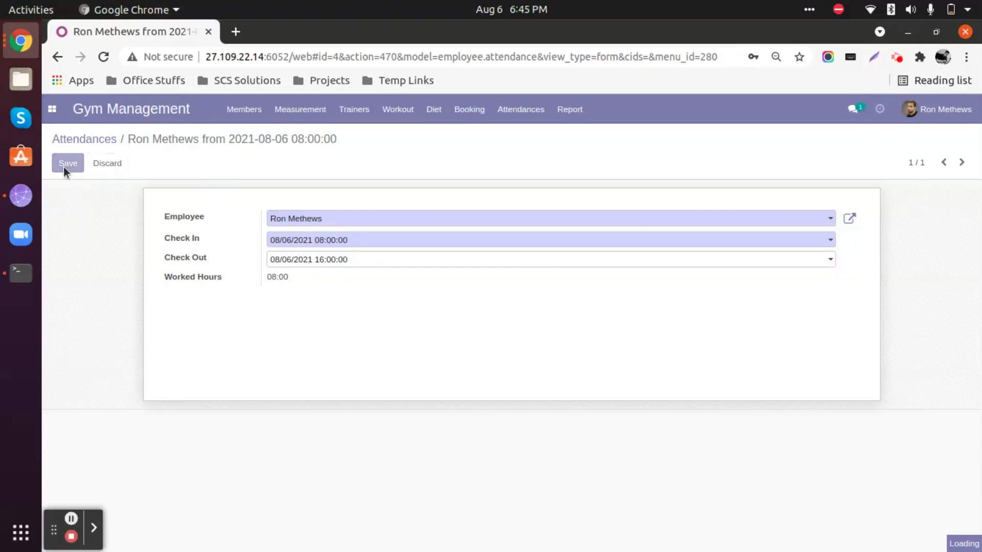
click(944, 110)
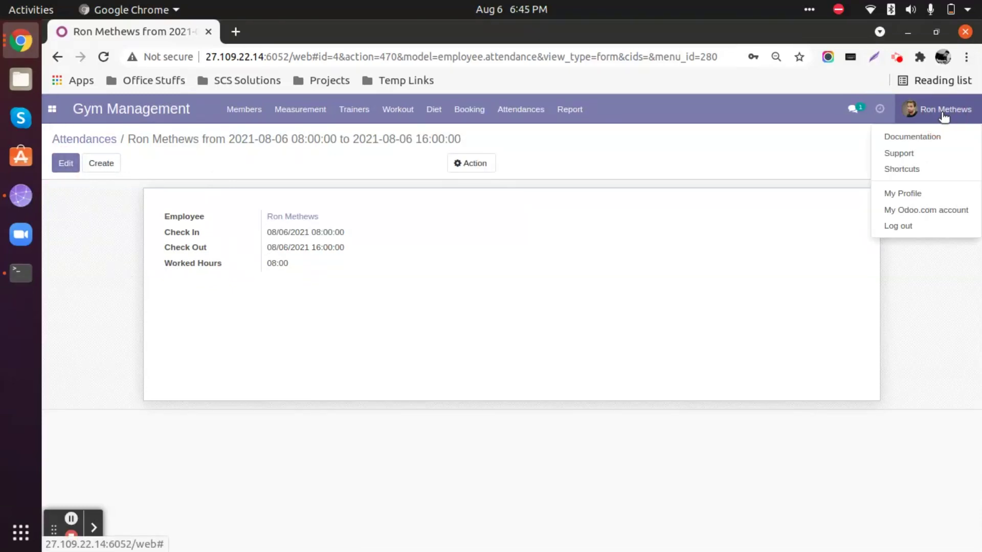
click(919, 229)
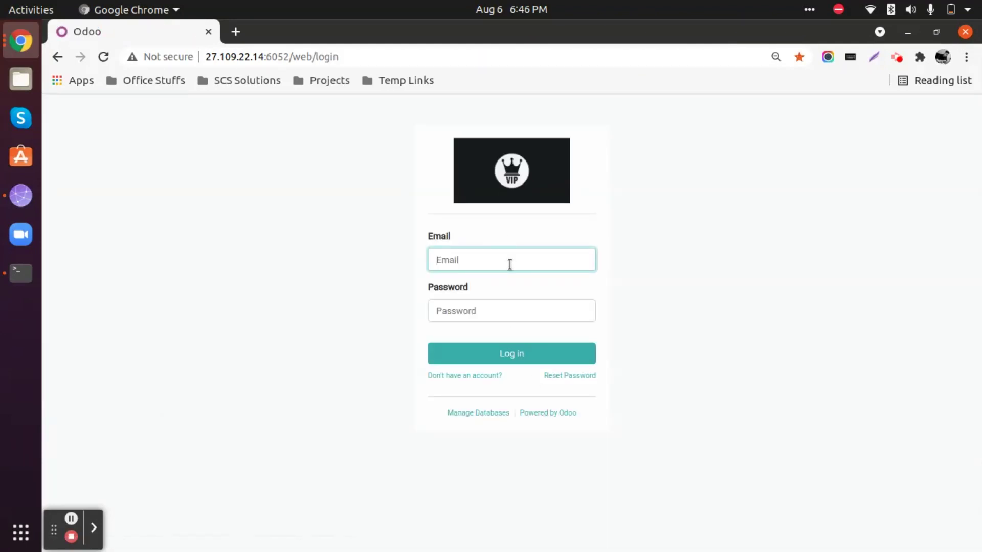
text(admin)
click(484, 313)
text(admin)
key(Return)
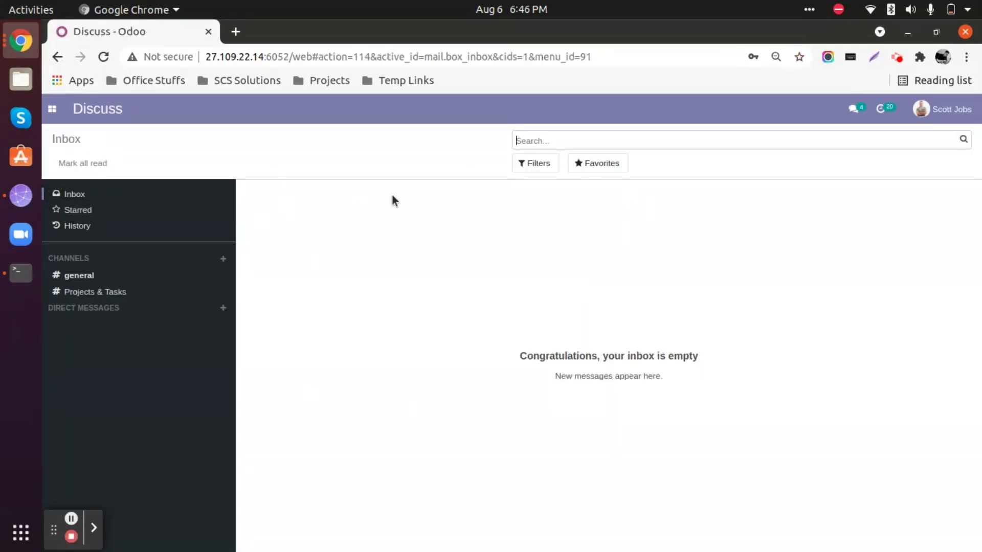
Open Gym Management's Manager/Operator/Trainer Attendances list to view the trainer's record.
click(51, 108)
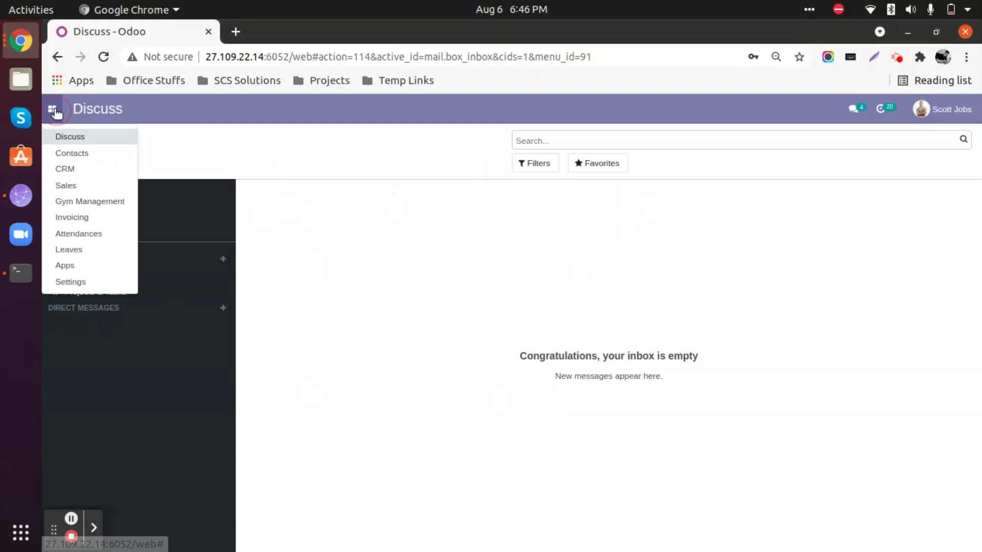
click(98, 205)
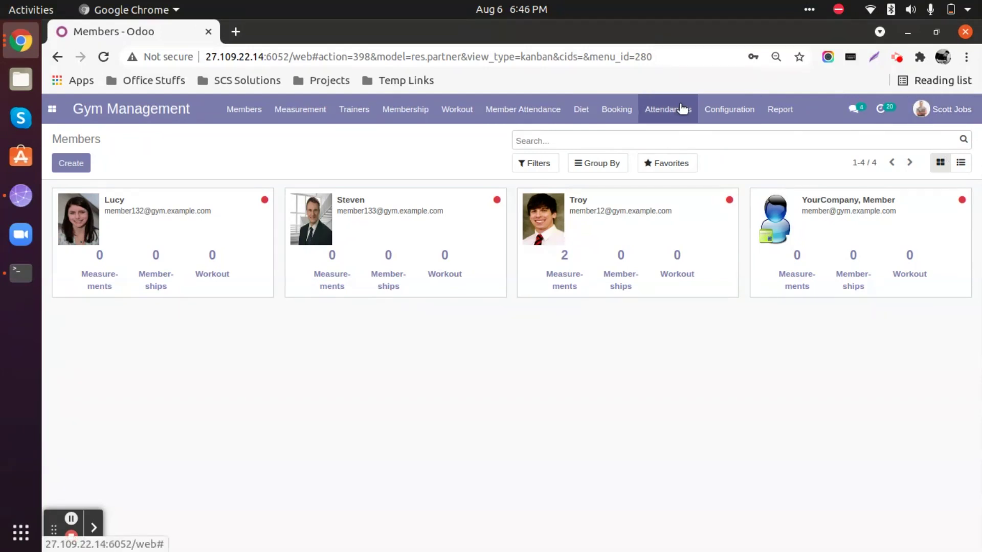
click(670, 111)
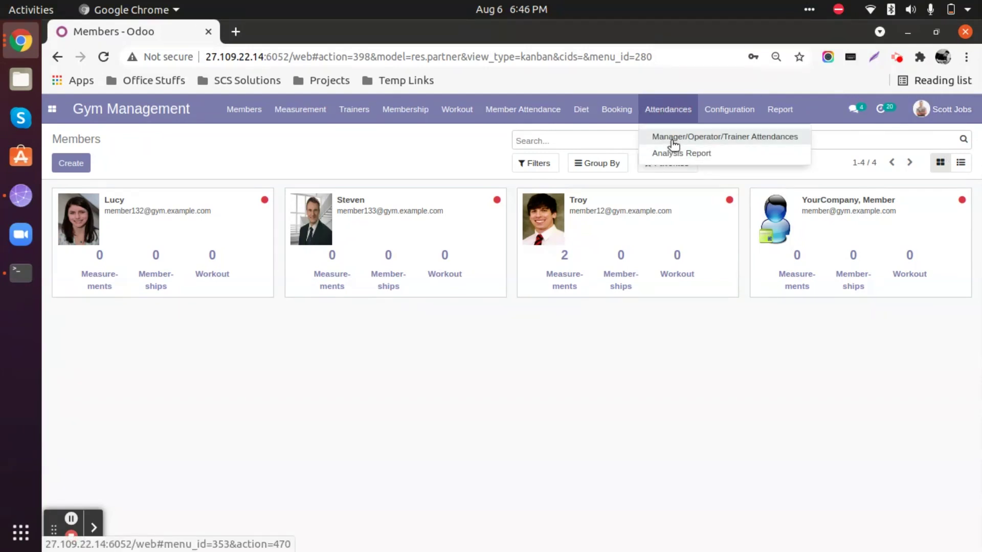
click(669, 139)
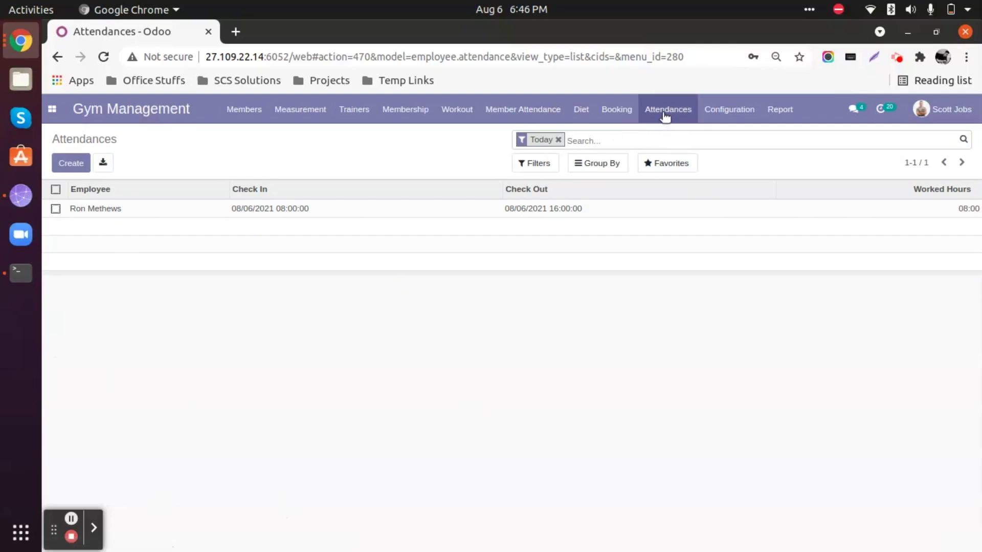
click(665, 117)
click(733, 138)
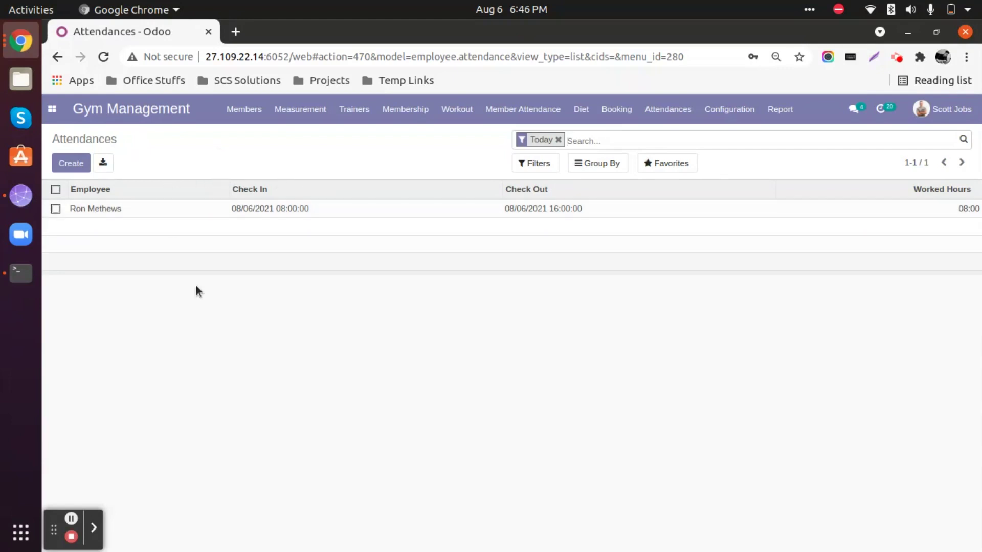
click(77, 163)
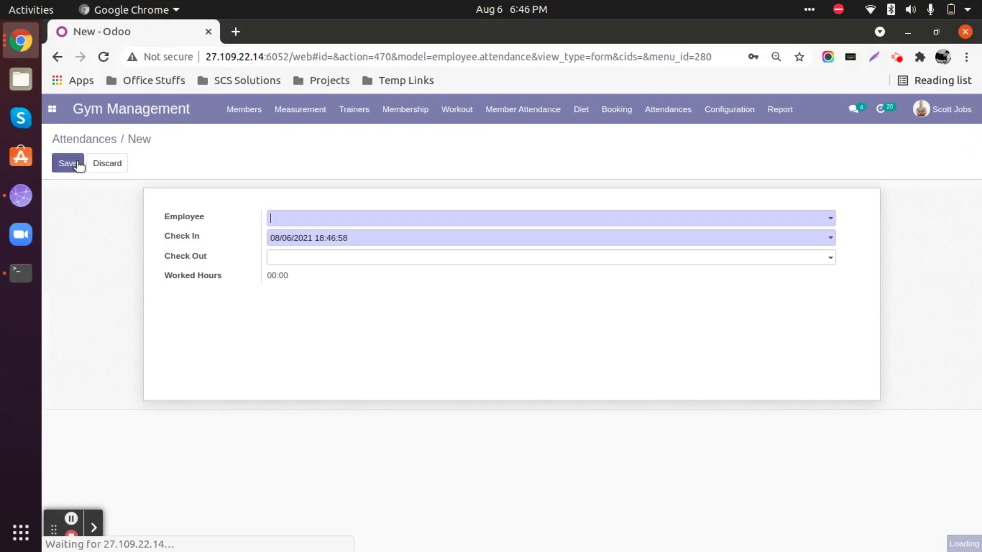
click(110, 163)
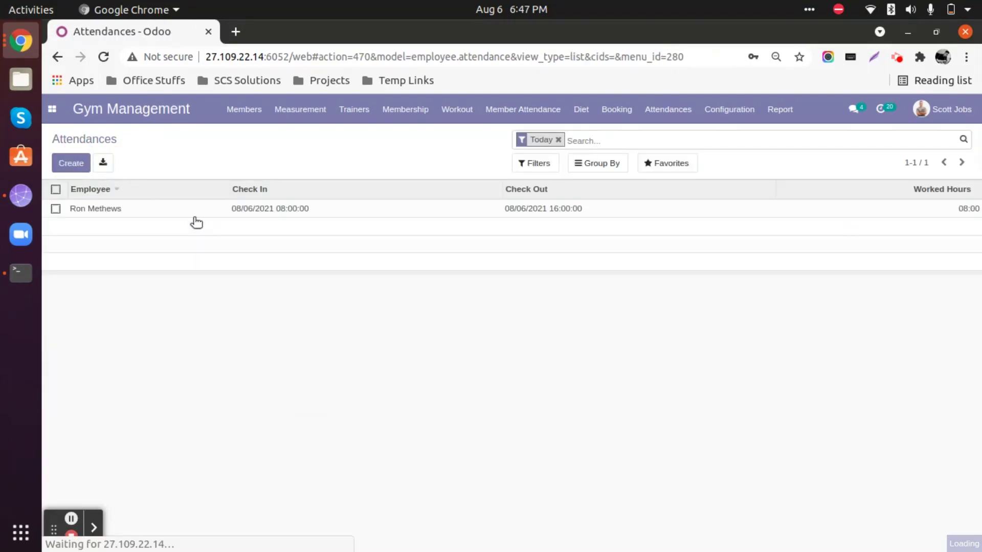
click(290, 214)
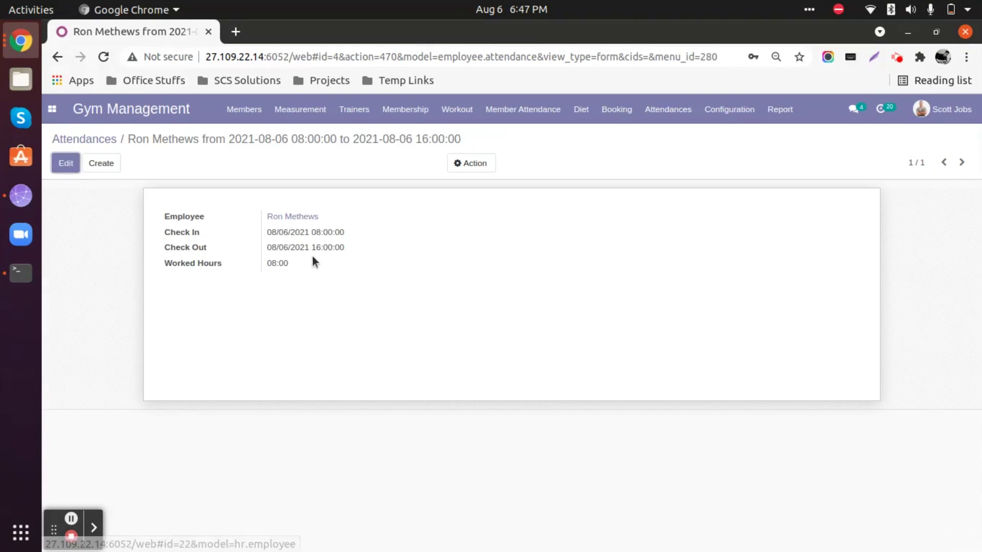
click(66, 163)
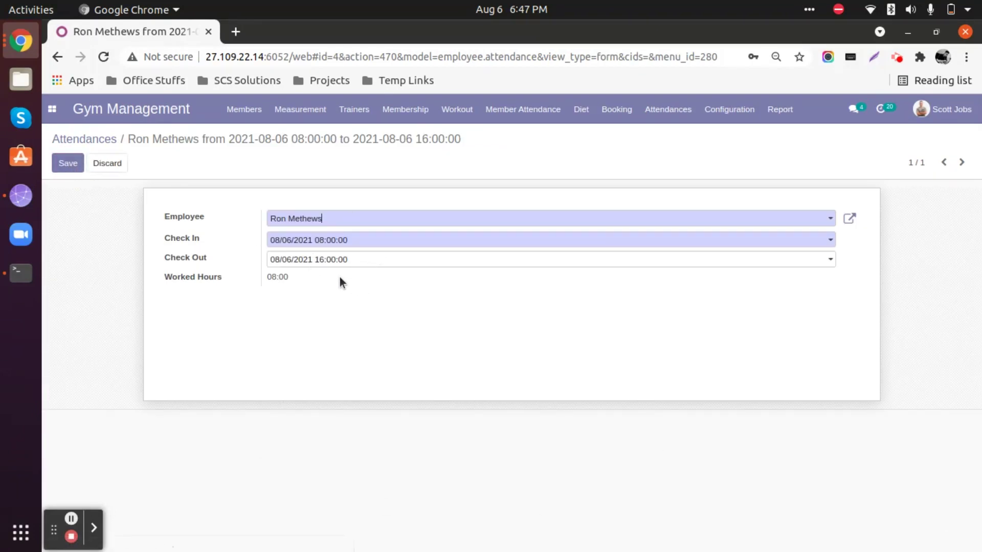
click(66, 167)
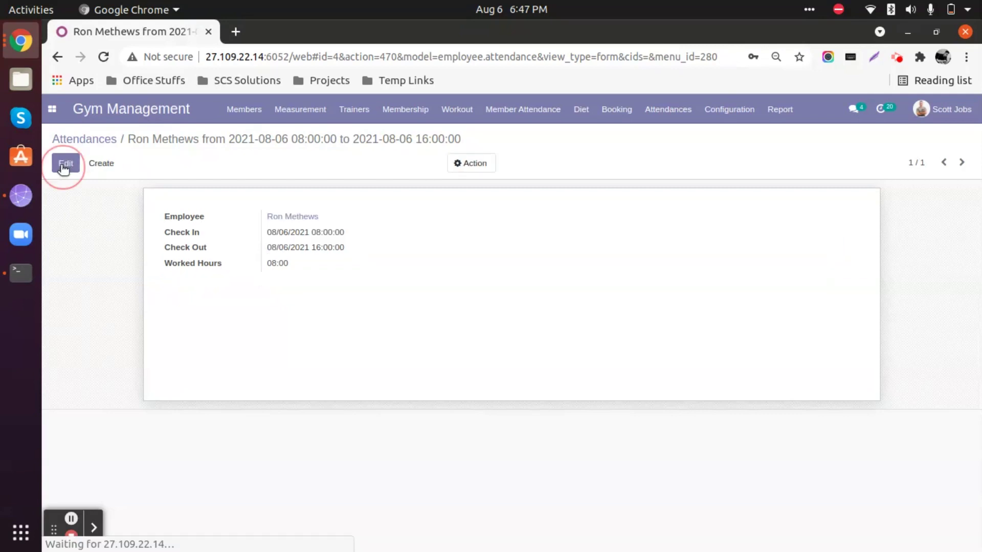
click(110, 141)
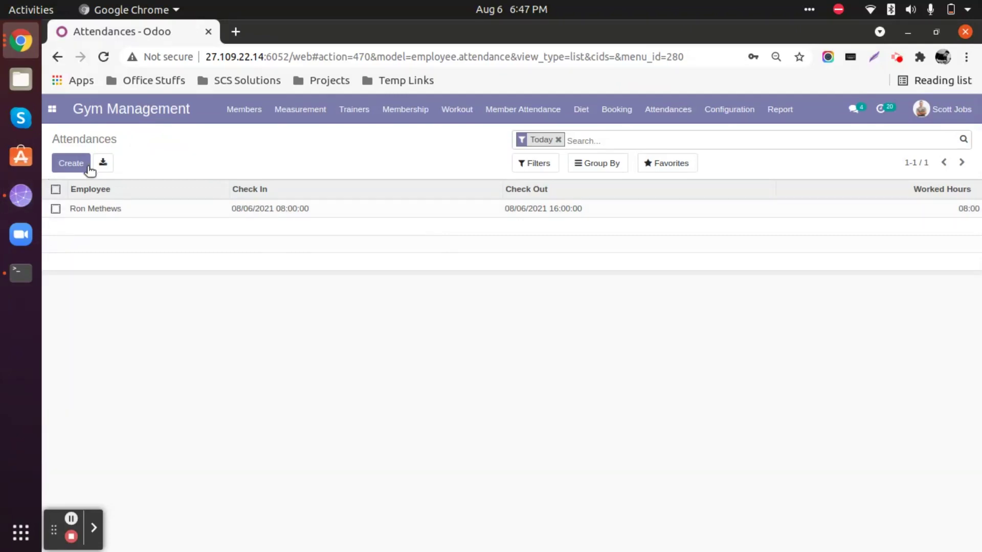
Create and discard an empty attendance, then log the second user out.
click(64, 166)
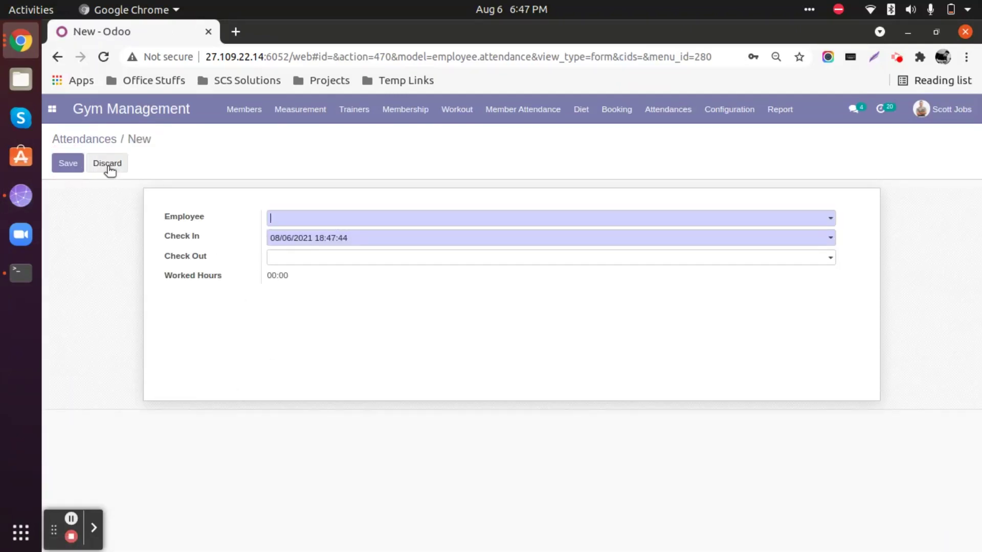
click(111, 166)
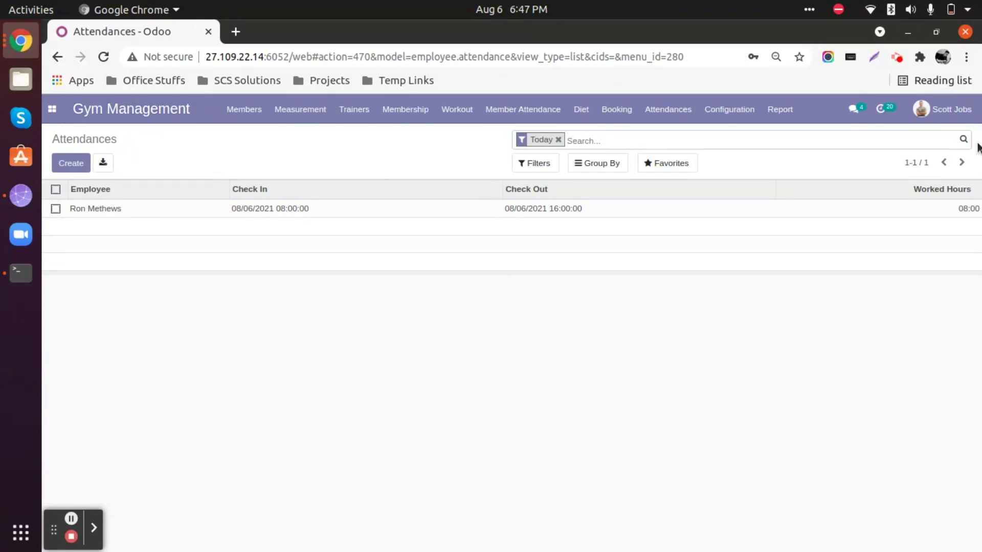
click(951, 110)
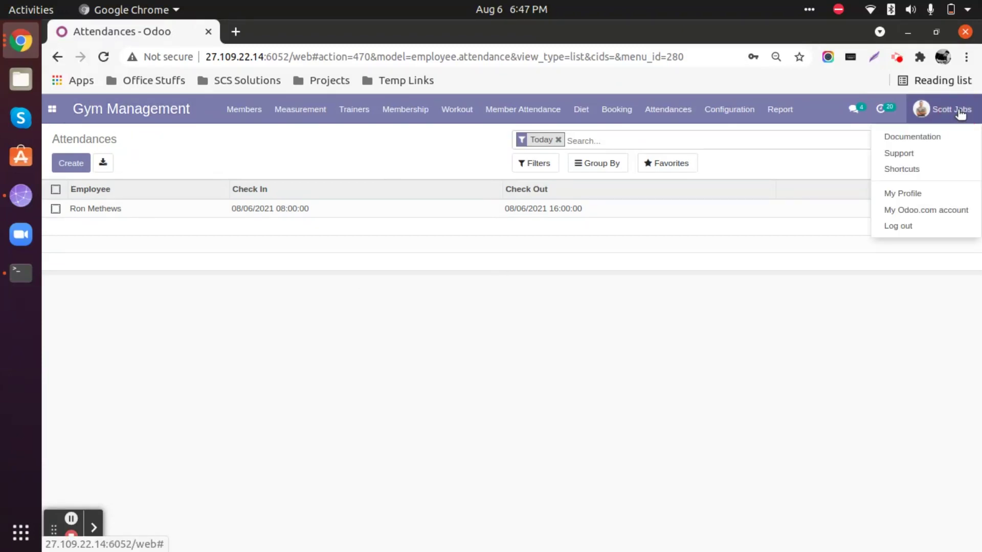
click(914, 229)
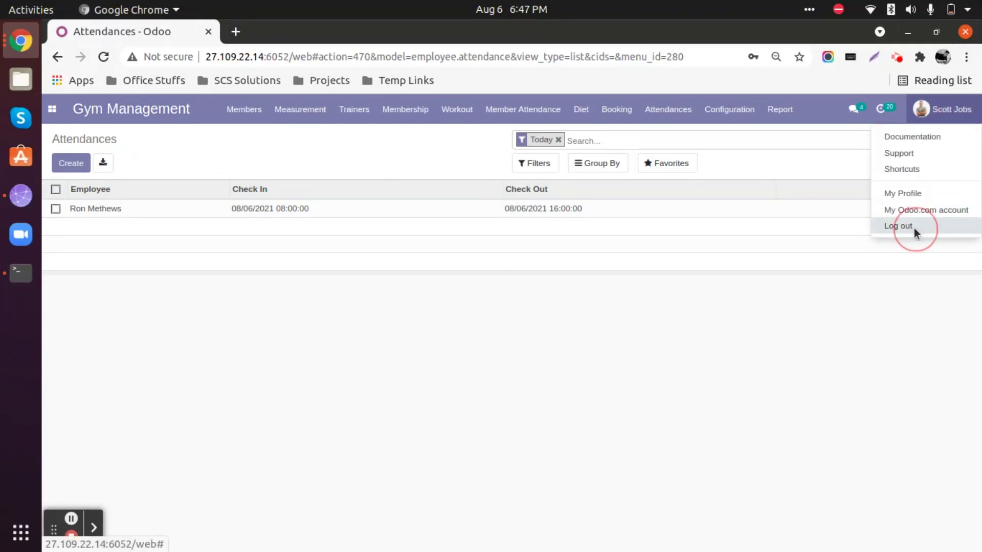